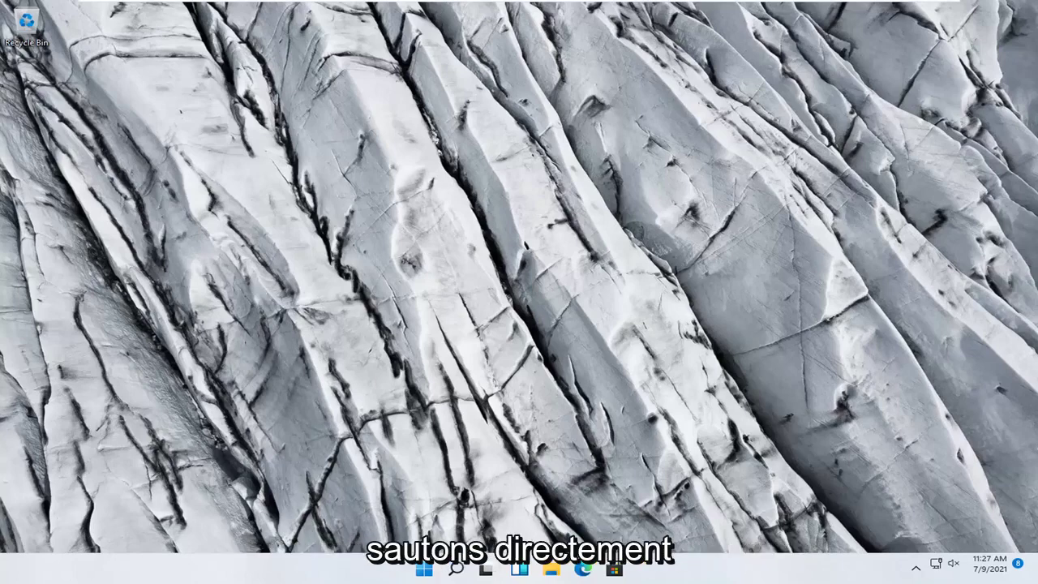
Open Settings from the Start right-click menu and go to System › Troubleshoot.
{"action": "right_click", "coordinate": [422, 569]}
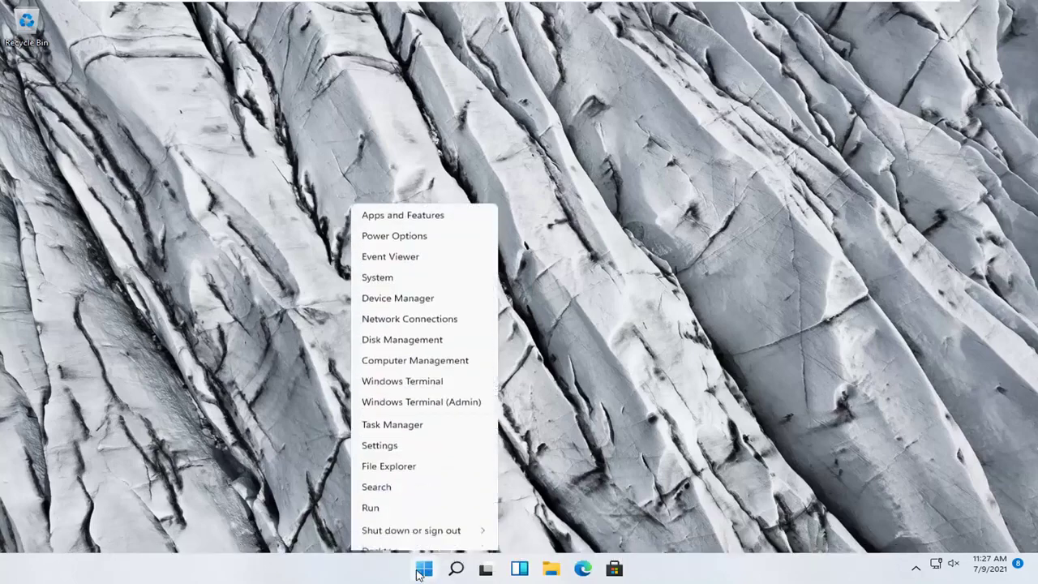
{"action": "left_click", "coordinate": [397, 440]}
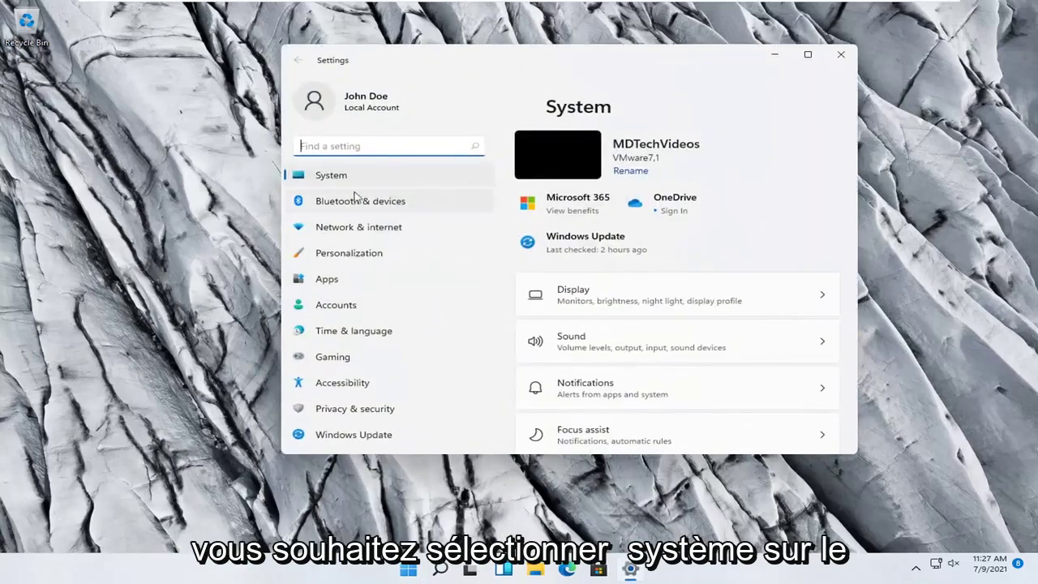
{"action": "left_click", "coordinate": [330, 176]}
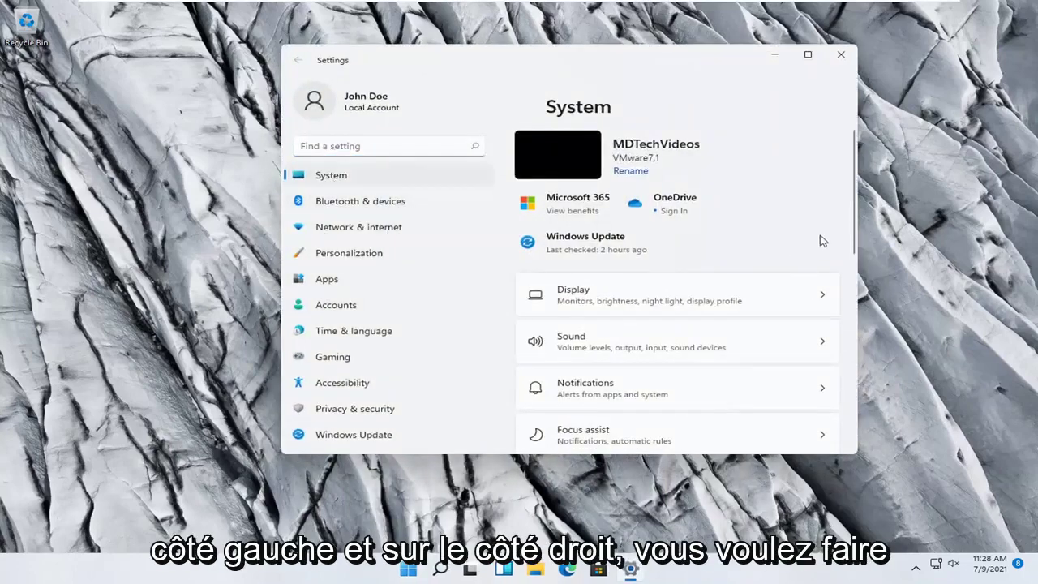
{"action": "scroll", "coordinate": [693, 294], "scroll_direction": "down", "scroll_amount": 2}
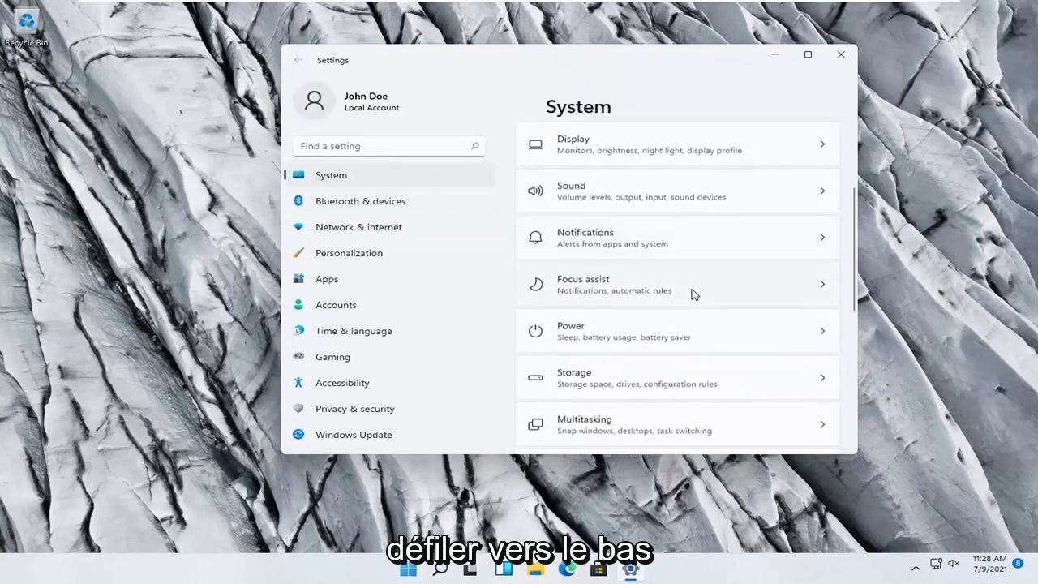
{"action": "scroll", "coordinate": [693, 295], "scroll_direction": "down", "scroll_amount": 2}
{"action": "scroll", "coordinate": [690, 298], "scroll_direction": "down", "scroll_amount": 1}
{"action": "scroll", "coordinate": [632, 301], "scroll_direction": "down", "scroll_amount": 2}
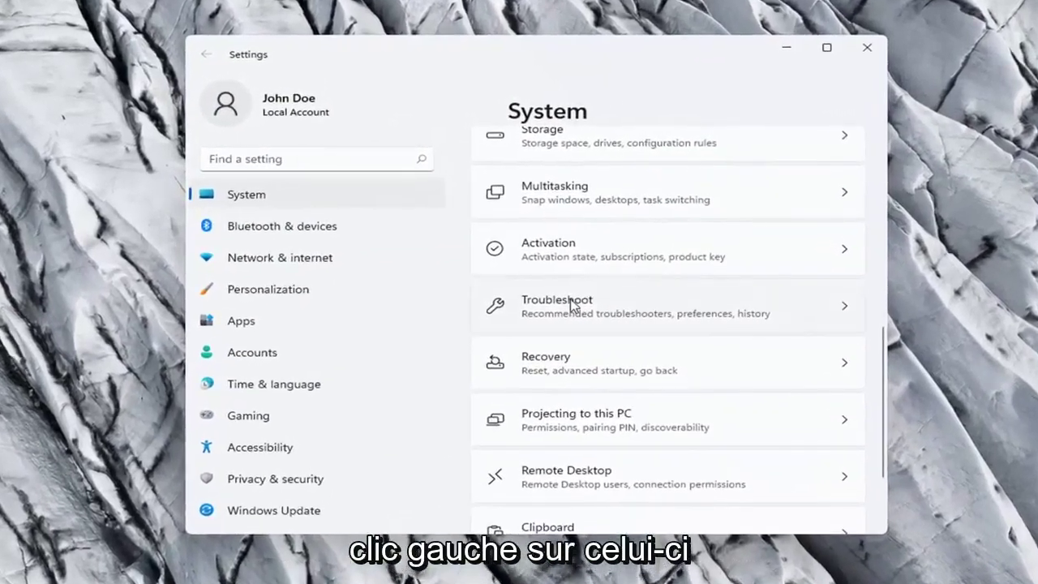
{"action": "left_click", "coordinate": [575, 299]}
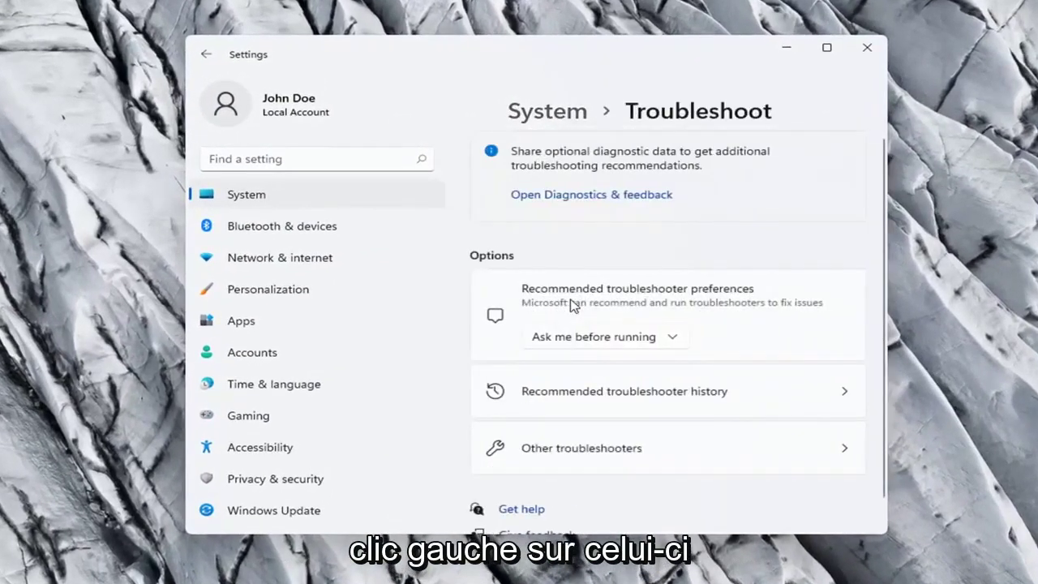
{"action": "scroll", "coordinate": [673, 280], "scroll_direction": "down", "scroll_amount": 1}
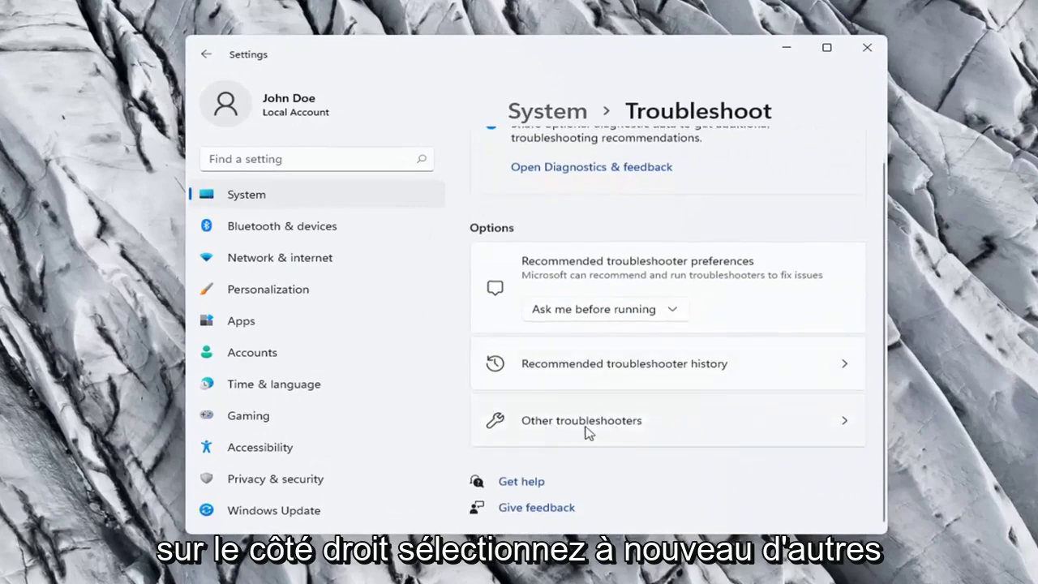
Run the Network Adapter troubleshooter under Other troubleshooters and close its 'no problem identified' result.
{"action": "left_click", "coordinate": [612, 424]}
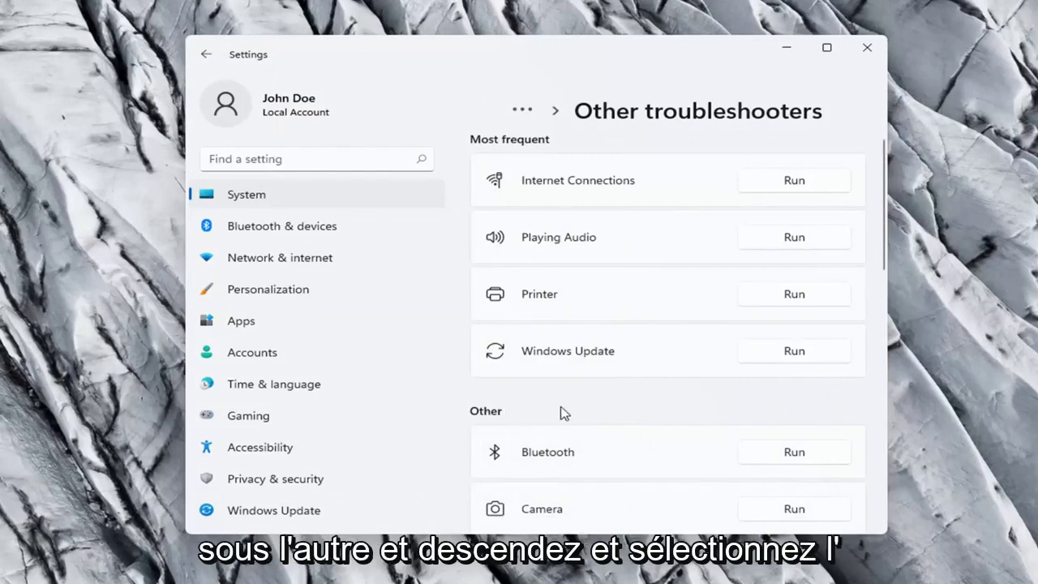
{"action": "scroll", "coordinate": [565, 412], "scroll_direction": "down", "scroll_amount": 3}
{"action": "scroll", "coordinate": [565, 412], "scroll_direction": "down", "scroll_amount": 3}
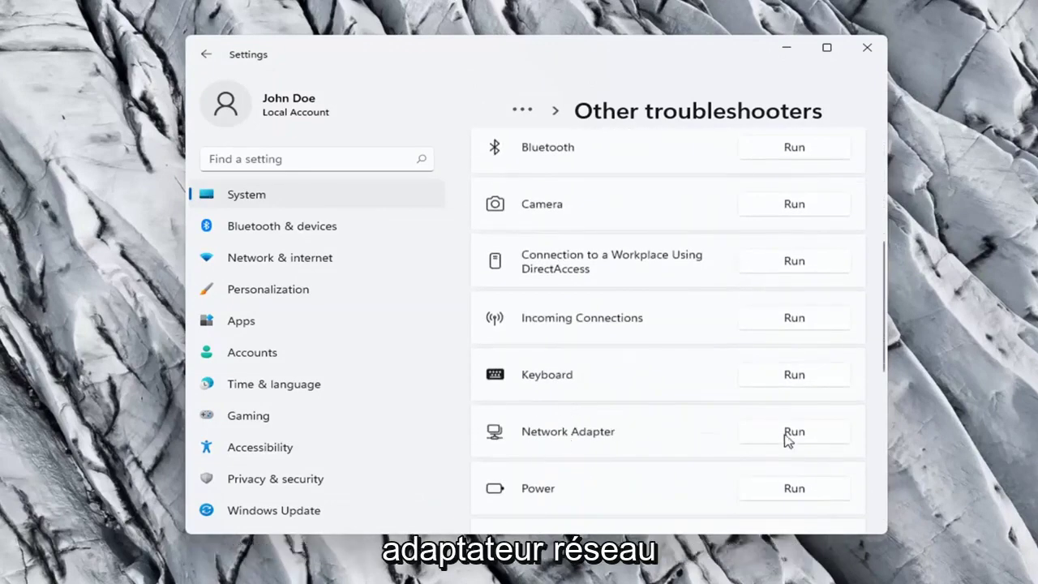
{"action": "left_click", "coordinate": [796, 434]}
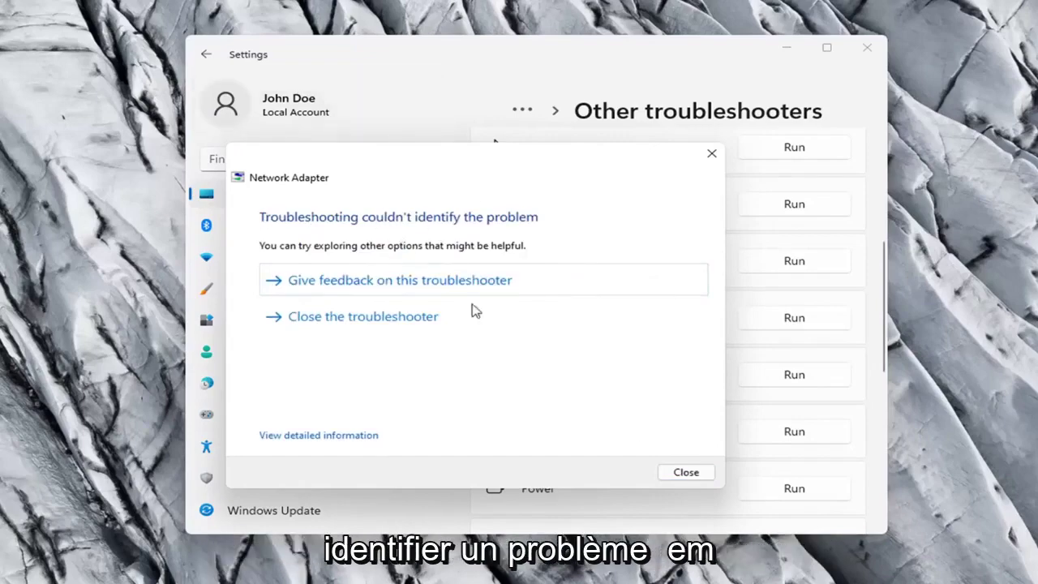
{"action": "left_click", "coordinate": [681, 475]}
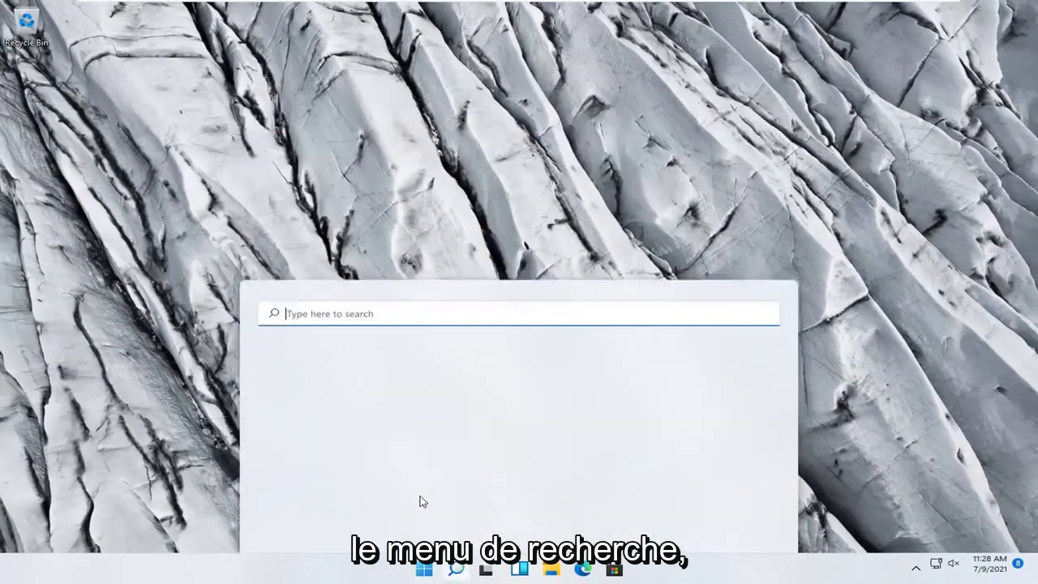
Search for 'cmd' and launch Command Prompt as administrator.
{"action": "type", "text": "cmd"}
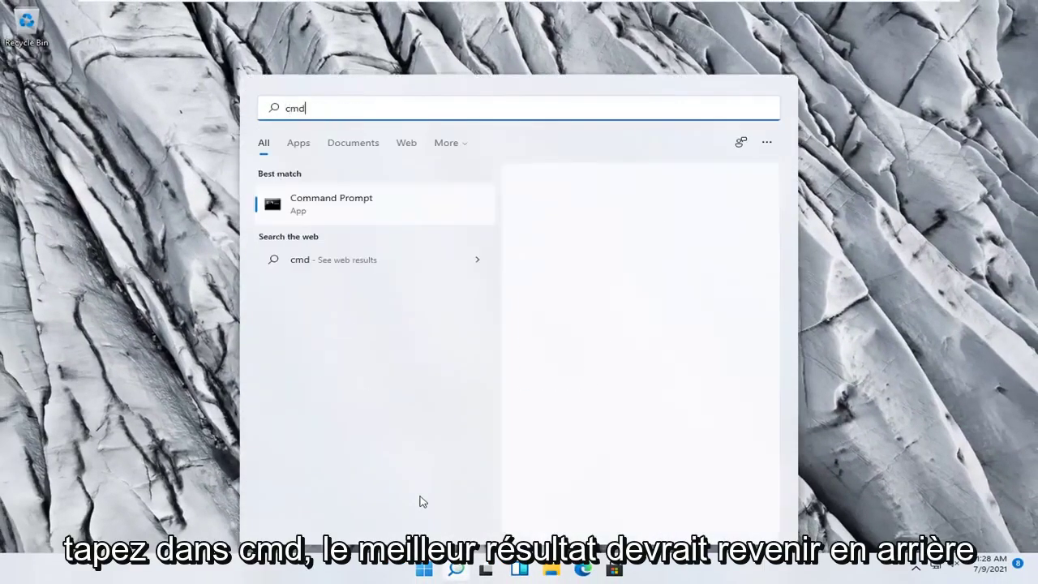
{"action": "right_click", "coordinate": [329, 214]}
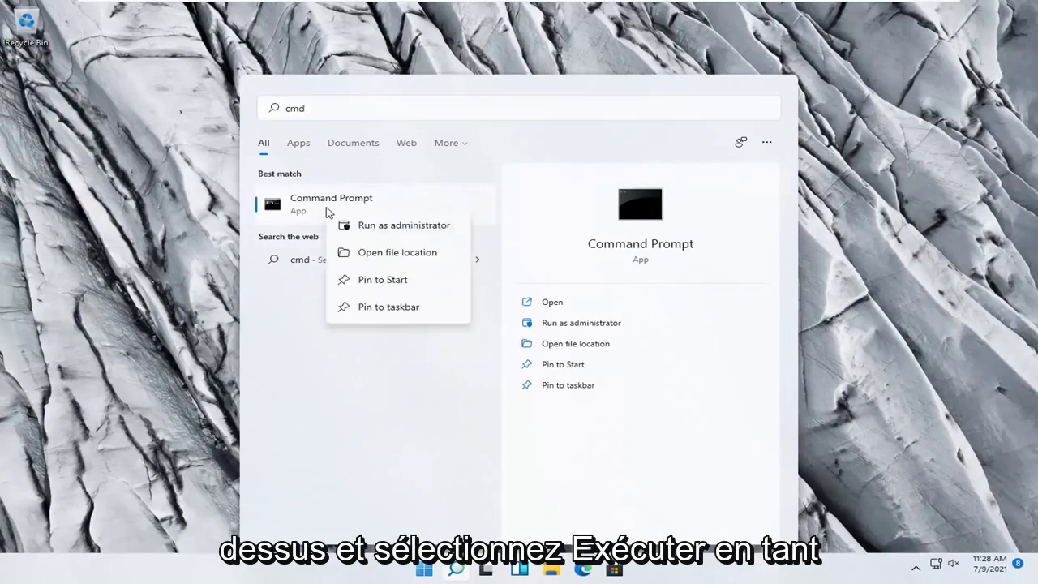
{"action": "left_click", "coordinate": [375, 228]}
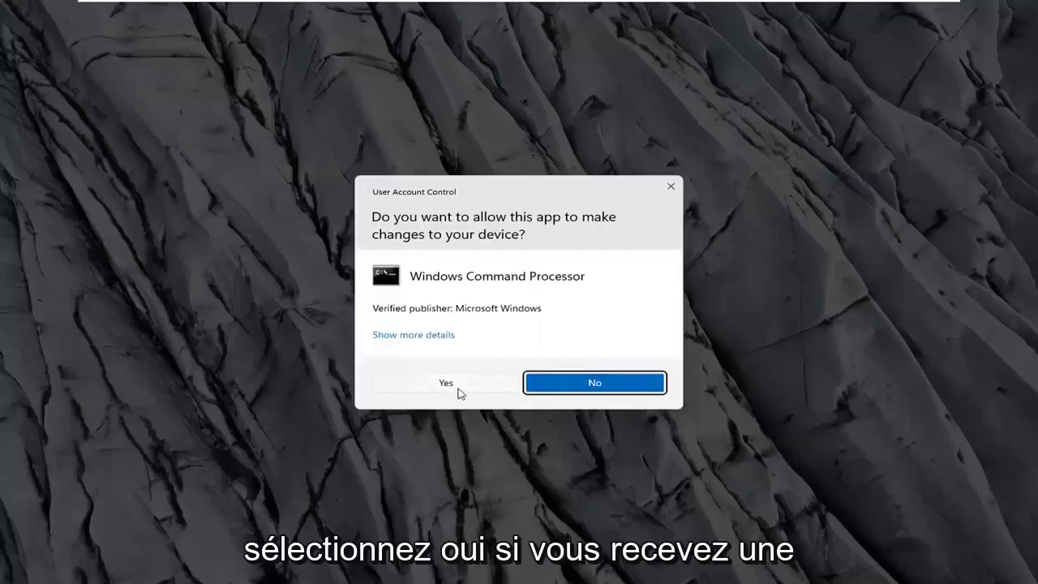
Approve the UAC prompt, then run 'ipconfig /flushdns' and 'netsh winsock reset' in the elevated prompt.
{"action": "left_click", "coordinate": [457, 386]}
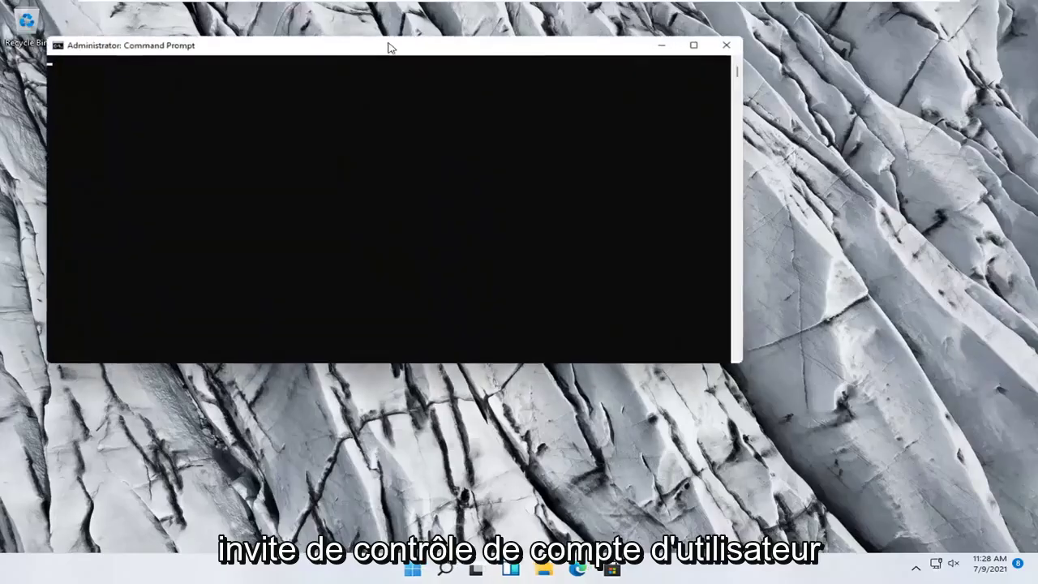
{"action": "type", "text": "ipconfig /flu"}
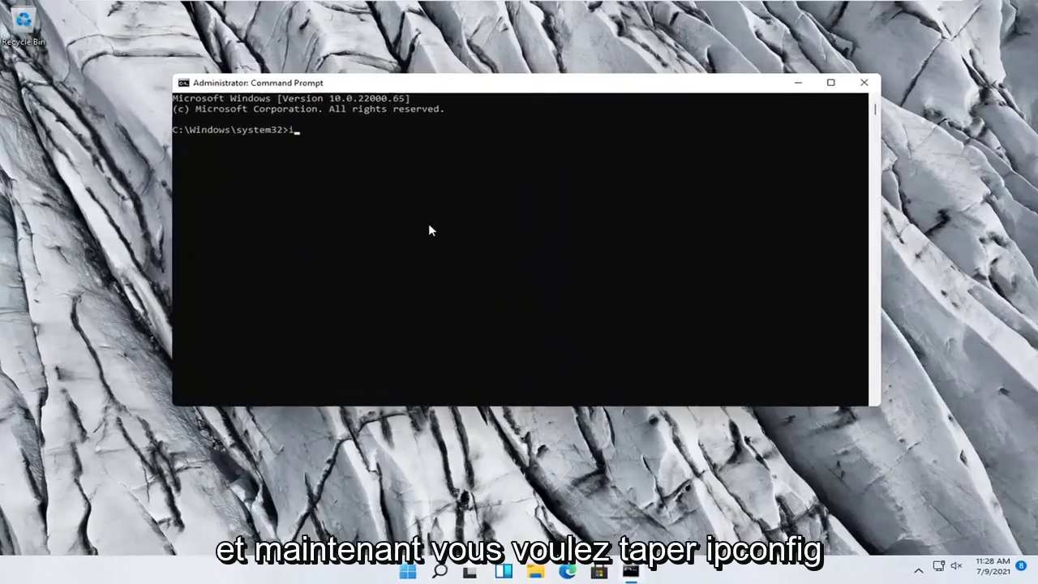
{"action": "key", "text": "BackSpace"}
{"action": "type", "text": "u"}
{"action": "key", "text": "BackSpace"}
{"action": "type", "text": "ushdns"}
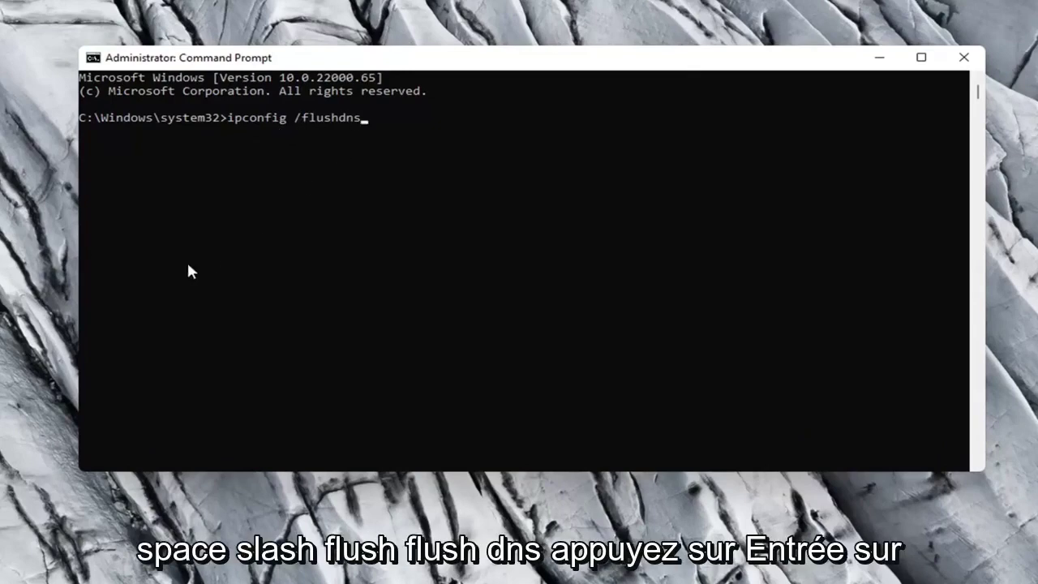
{"action": "key", "text": "Return"}
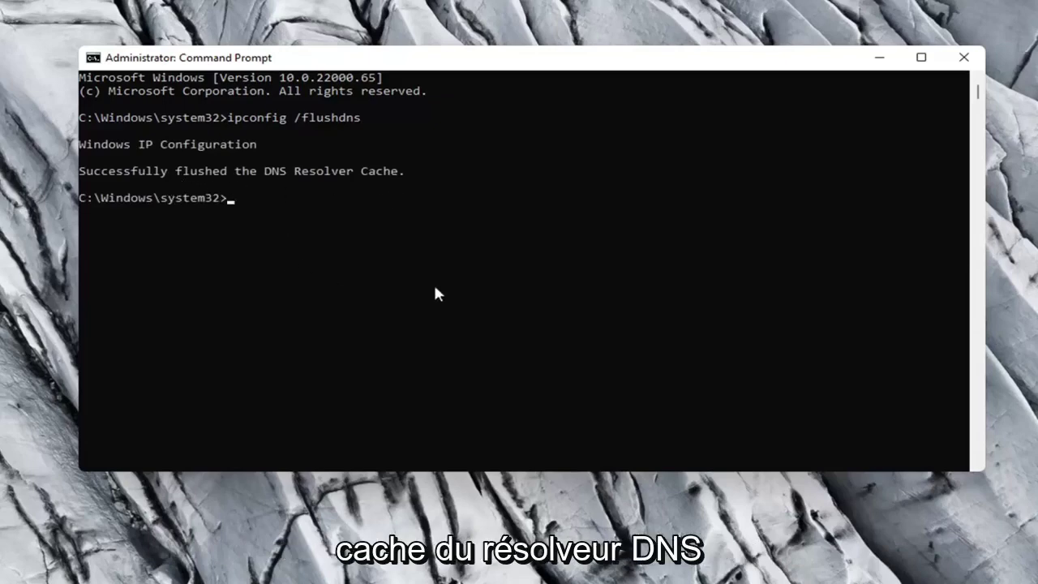
{"action": "type", "text": "netsh winsock reset"}
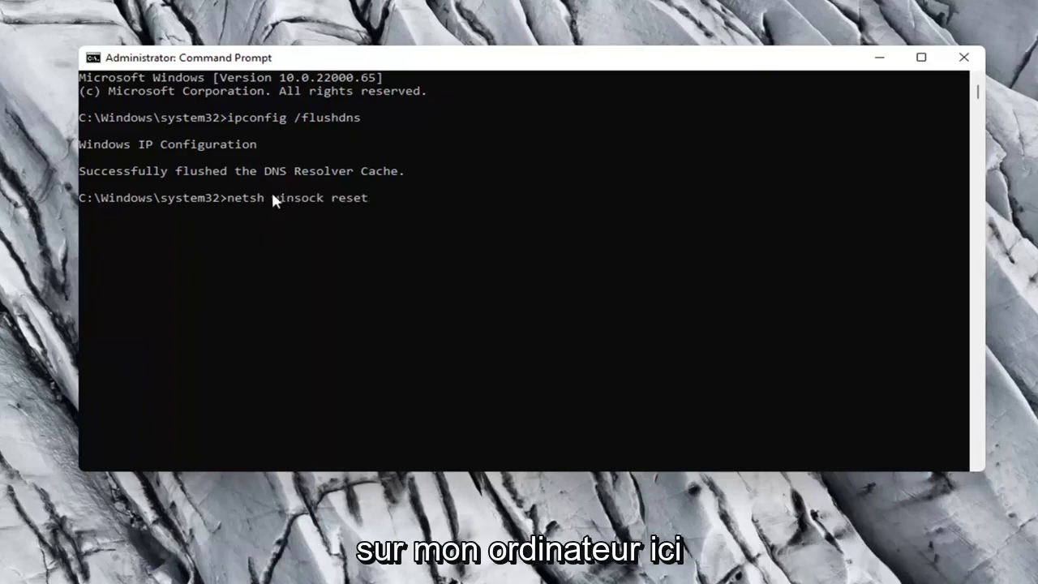
{"action": "key", "text": "Return"}
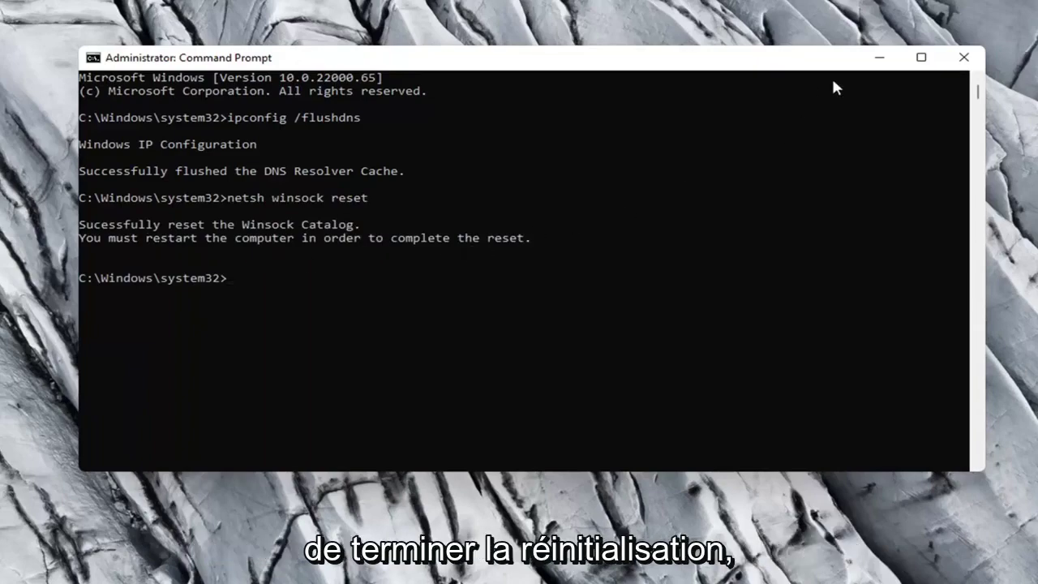
Close Command Prompt and restart the PC from the Start right-click menu.
{"action": "left_click", "coordinate": [963, 57]}
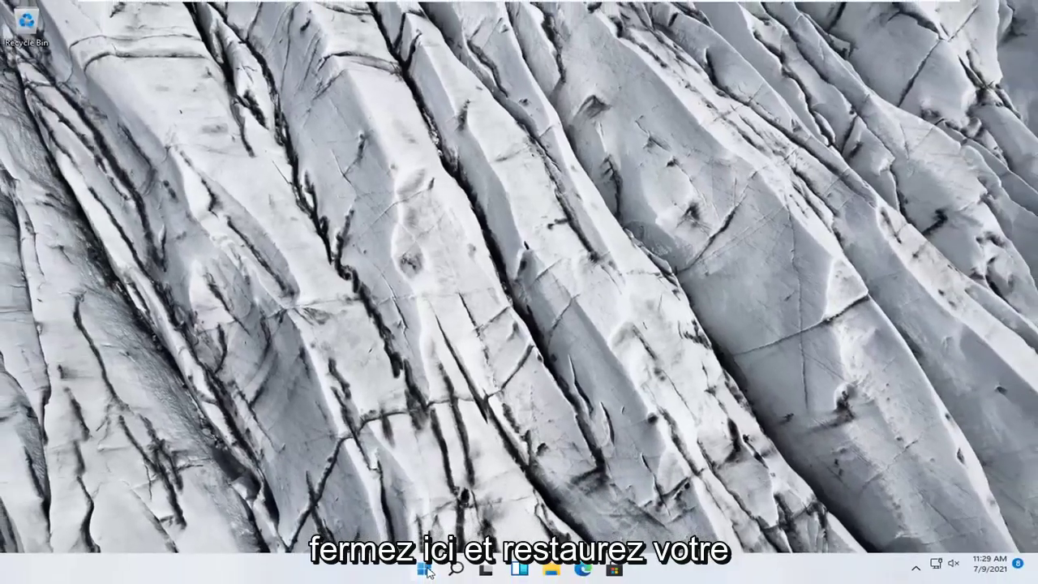
{"action": "right_click", "coordinate": [426, 571]}
{"action": "mouse_move", "coordinate": [411, 516]}
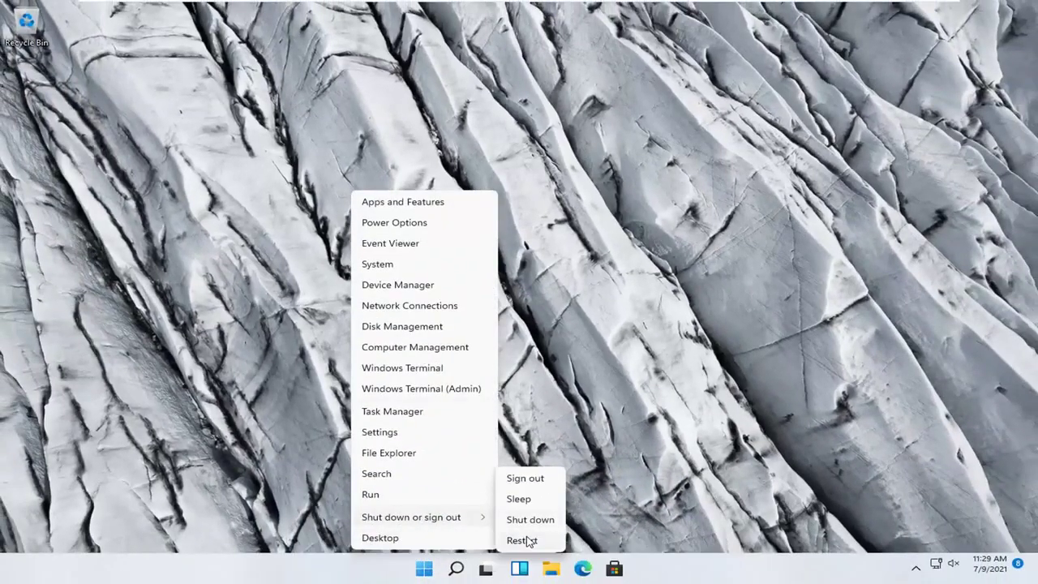
{"action": "left_click", "coordinate": [523, 540]}
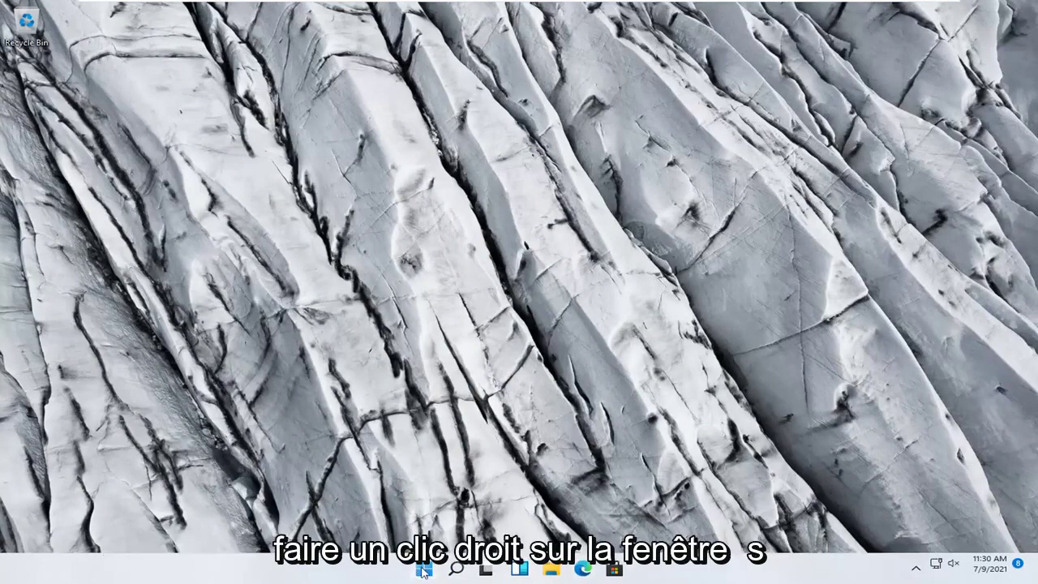
Reopen Settings and go to Network & internet › Advanced network settings.
{"action": "right_click", "coordinate": [424, 569]}
{"action": "left_click", "coordinate": [378, 433]}
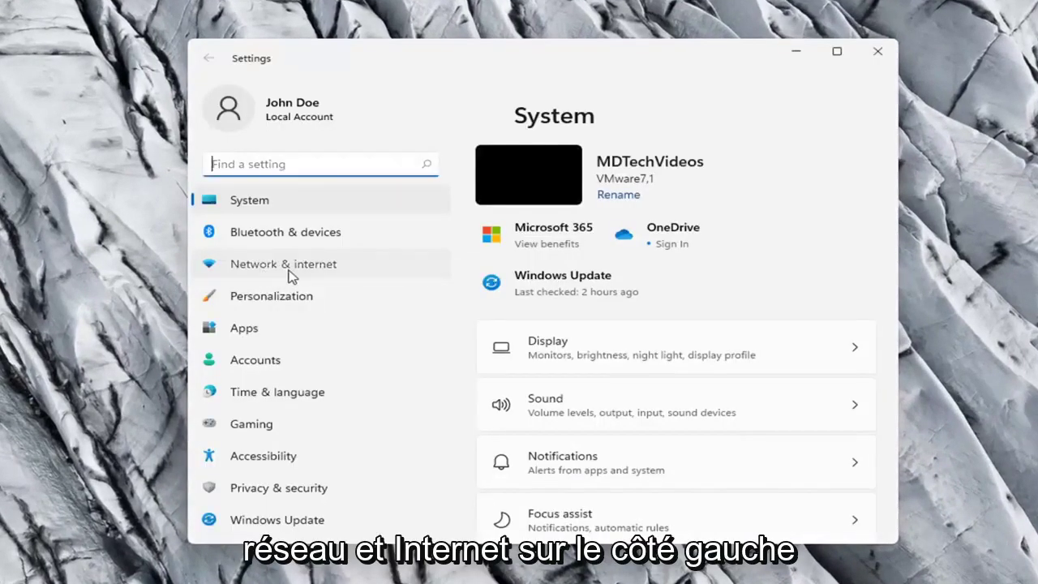
{"action": "left_click", "coordinate": [289, 275]}
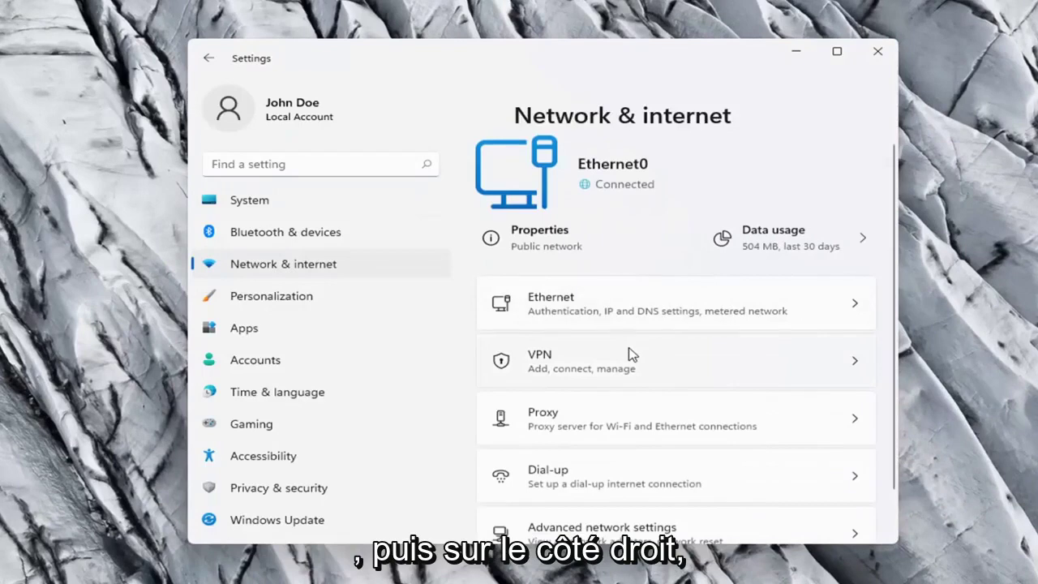
{"action": "scroll", "coordinate": [632, 354], "scroll_direction": "down", "scroll_amount": 2}
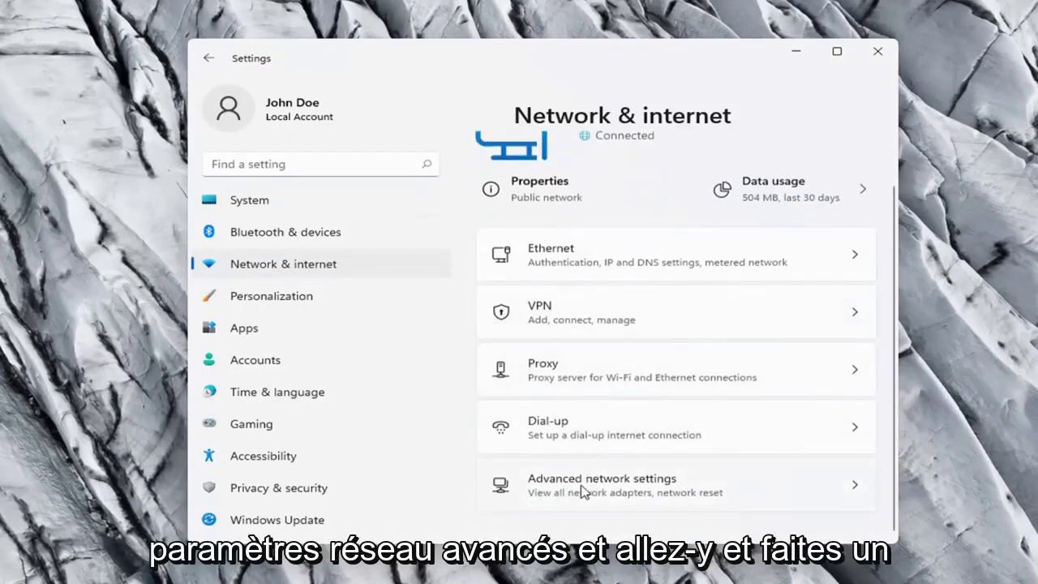
{"action": "left_click", "coordinate": [676, 487]}
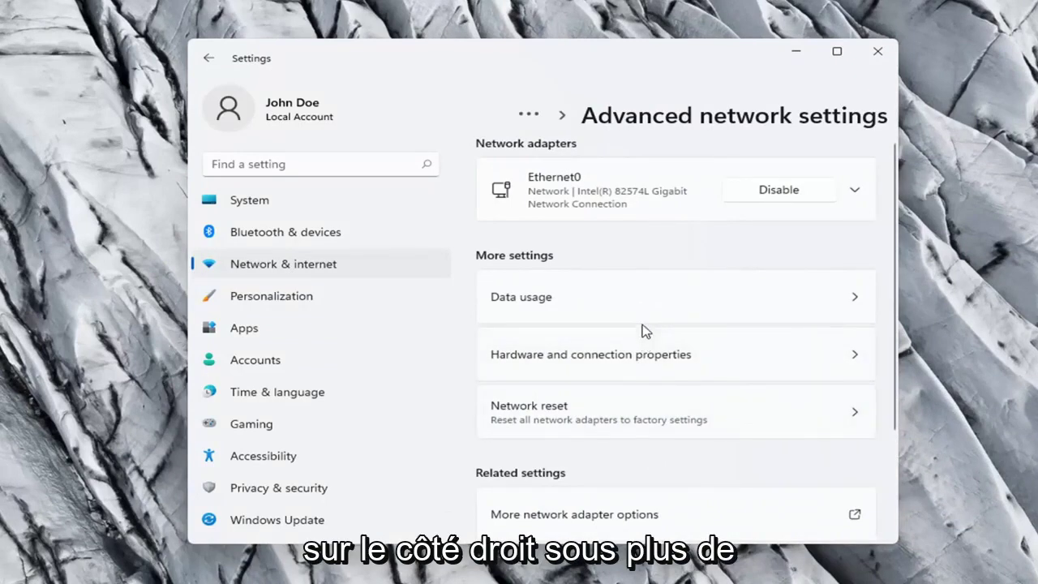
{"action": "scroll", "coordinate": [568, 324], "scroll_direction": "down", "scroll_amount": 3}
{"action": "scroll", "coordinate": [535, 292], "scroll_direction": "up", "scroll_amount": 2}
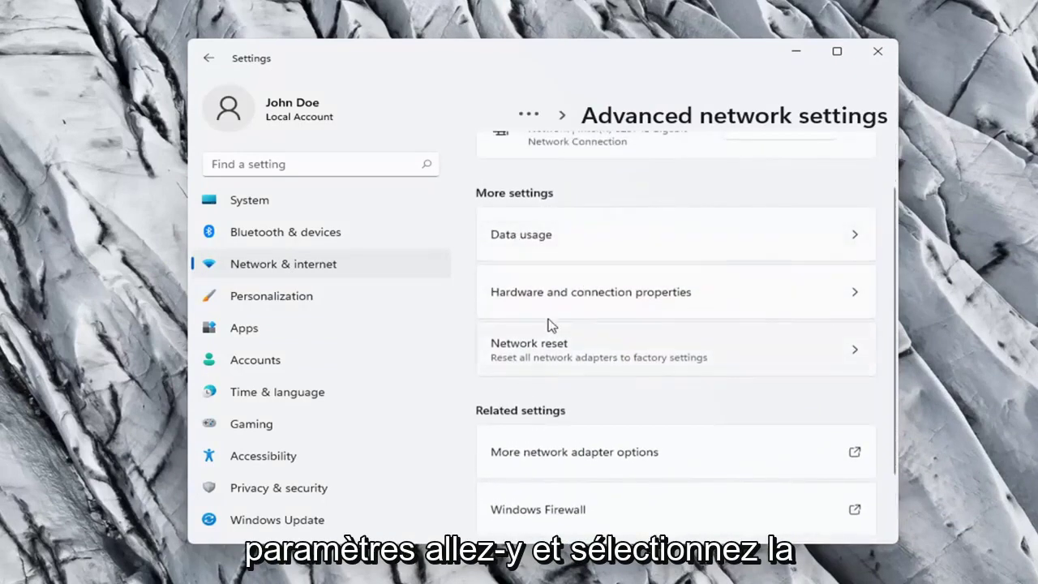
{"action": "scroll", "coordinate": [546, 324], "scroll_direction": "down", "scroll_amount": 1}
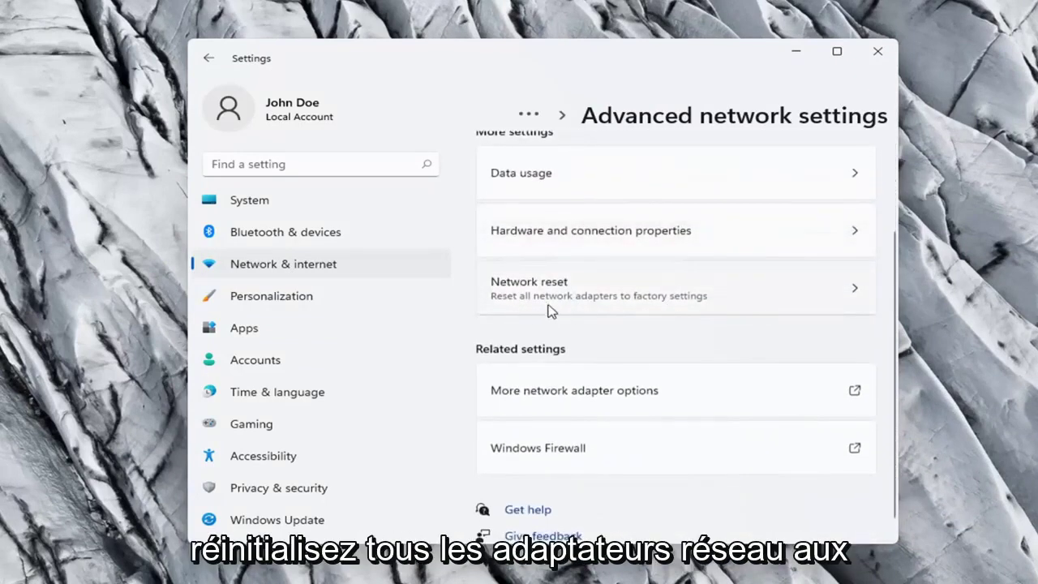
Perform a Network reset with Reset now, confirm Yes, and dismiss the five-minute sign-out notice.
{"action": "left_click", "coordinate": [728, 307]}
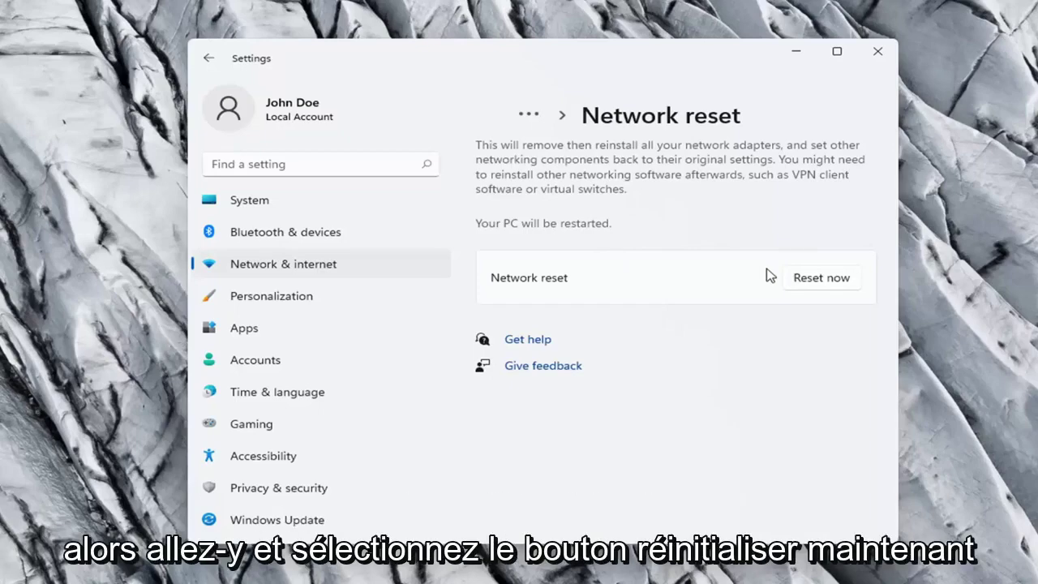
{"action": "left_click", "coordinate": [826, 279]}
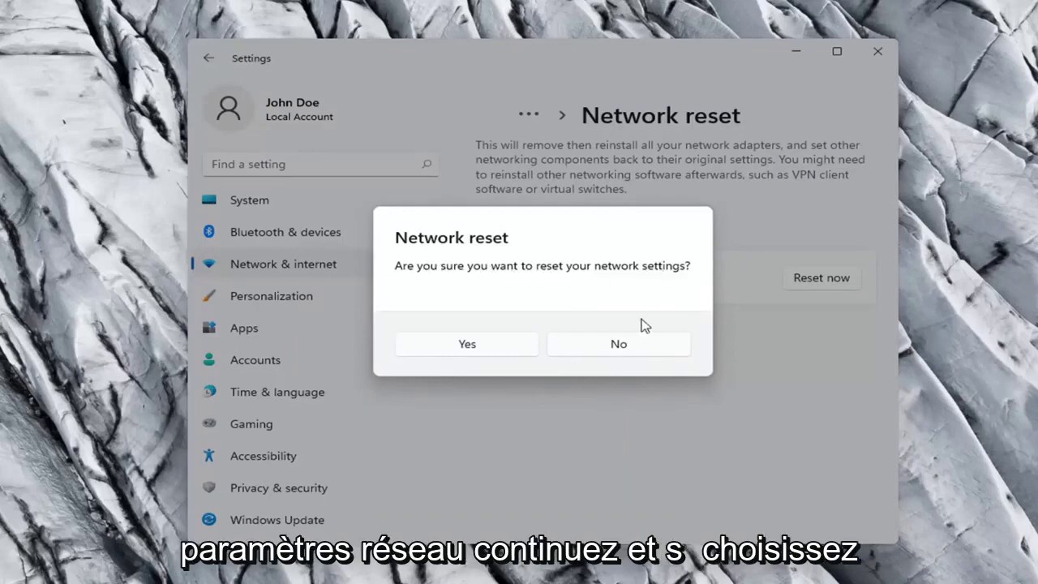
{"action": "left_click", "coordinate": [479, 350]}
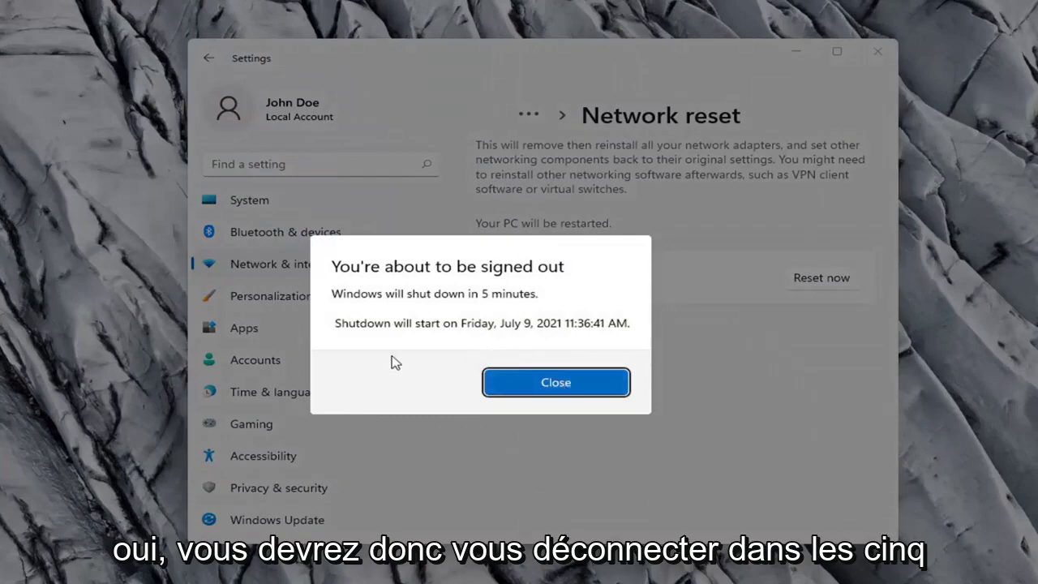
{"action": "left_click", "coordinate": [525, 390]}
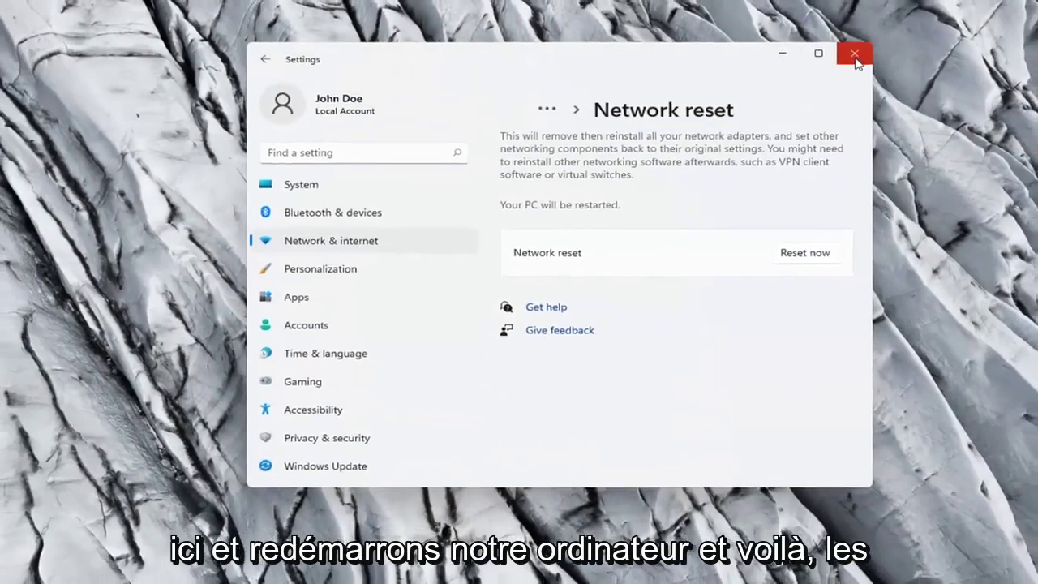
Close Settings and restart the PC from the Start right-click menu.
{"action": "left_click", "coordinate": [864, 52]}
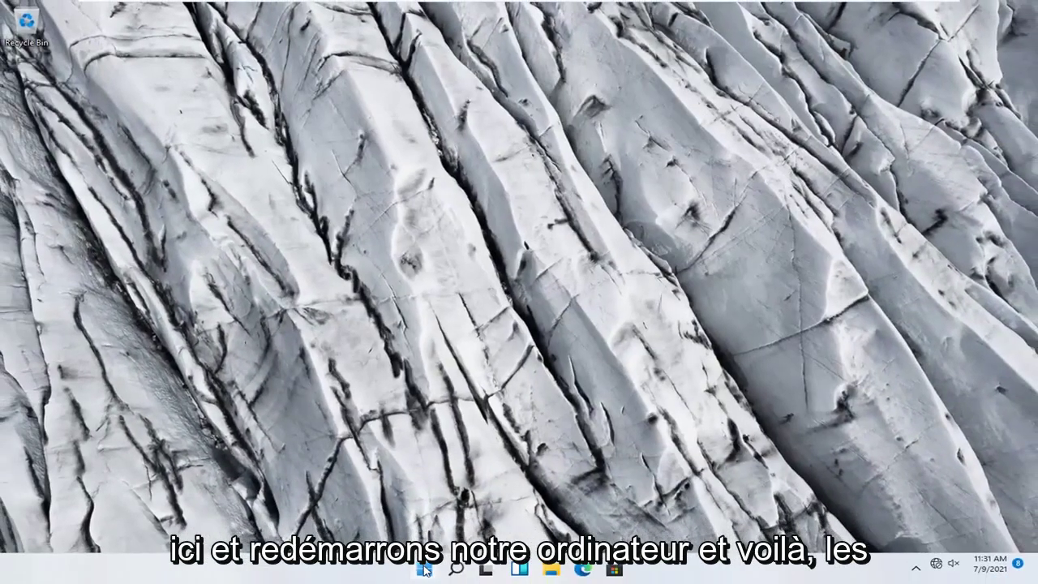
{"action": "right_click", "coordinate": [423, 569]}
{"action": "mouse_move", "coordinate": [411, 518]}
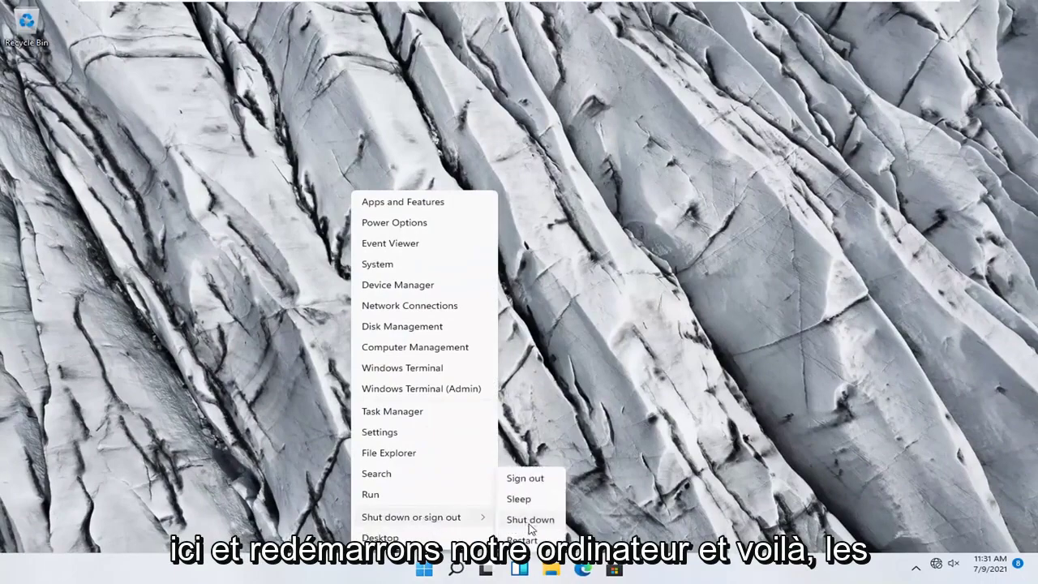
{"action": "left_click", "coordinate": [522, 540]}
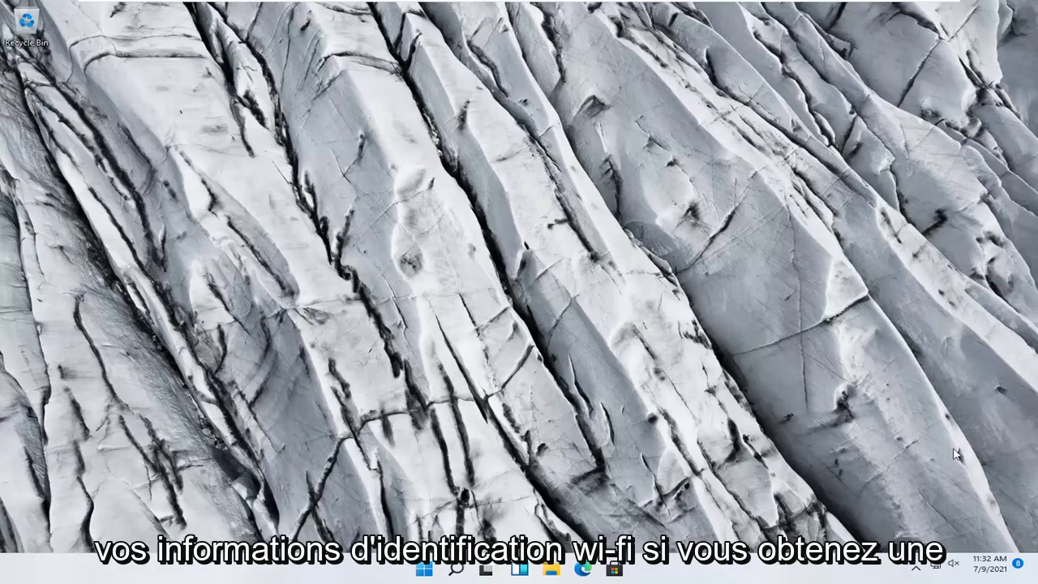
{"action": "left_click", "coordinate": [937, 568]}
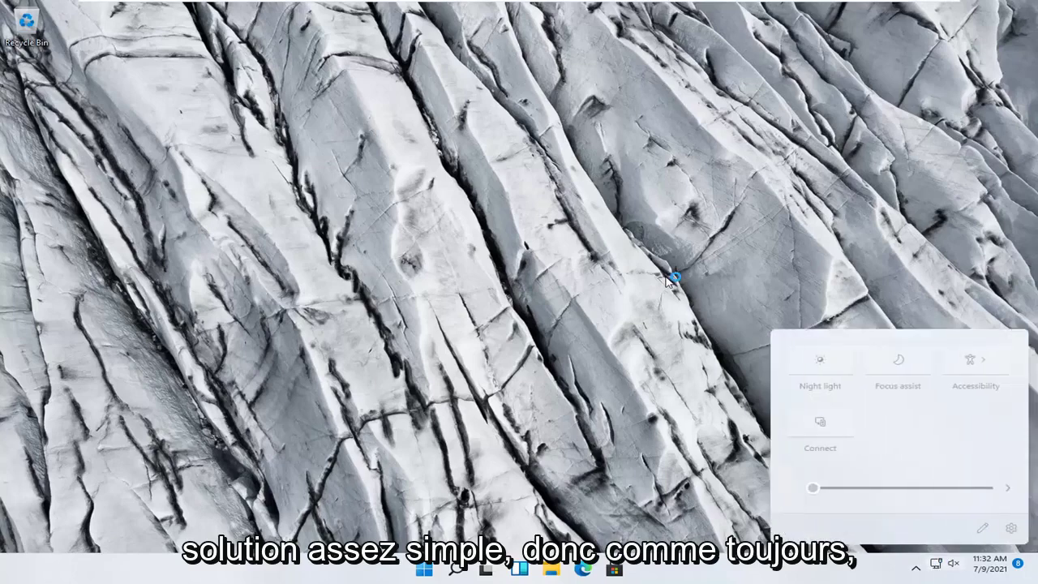
{"action": "left_click", "coordinate": [672, 273]}
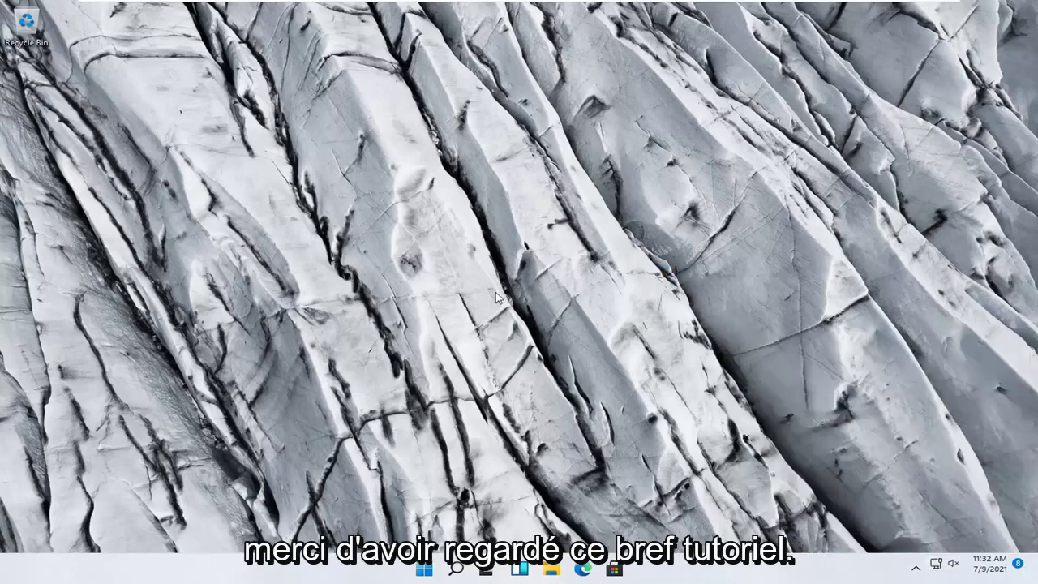